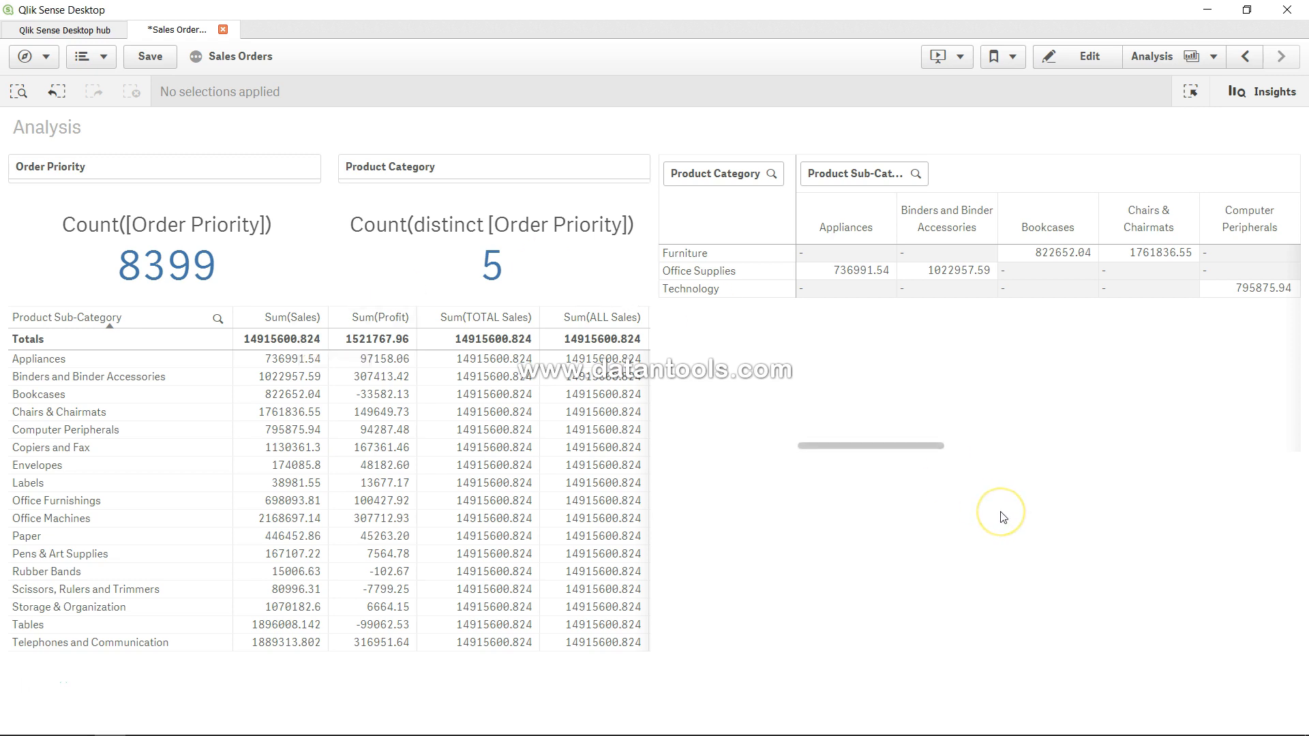
Step: Open the Analysis sheet for editing and add a table chart in the empty area below the pivot table
{"action": "left_click", "coordinate": [1086, 58]}
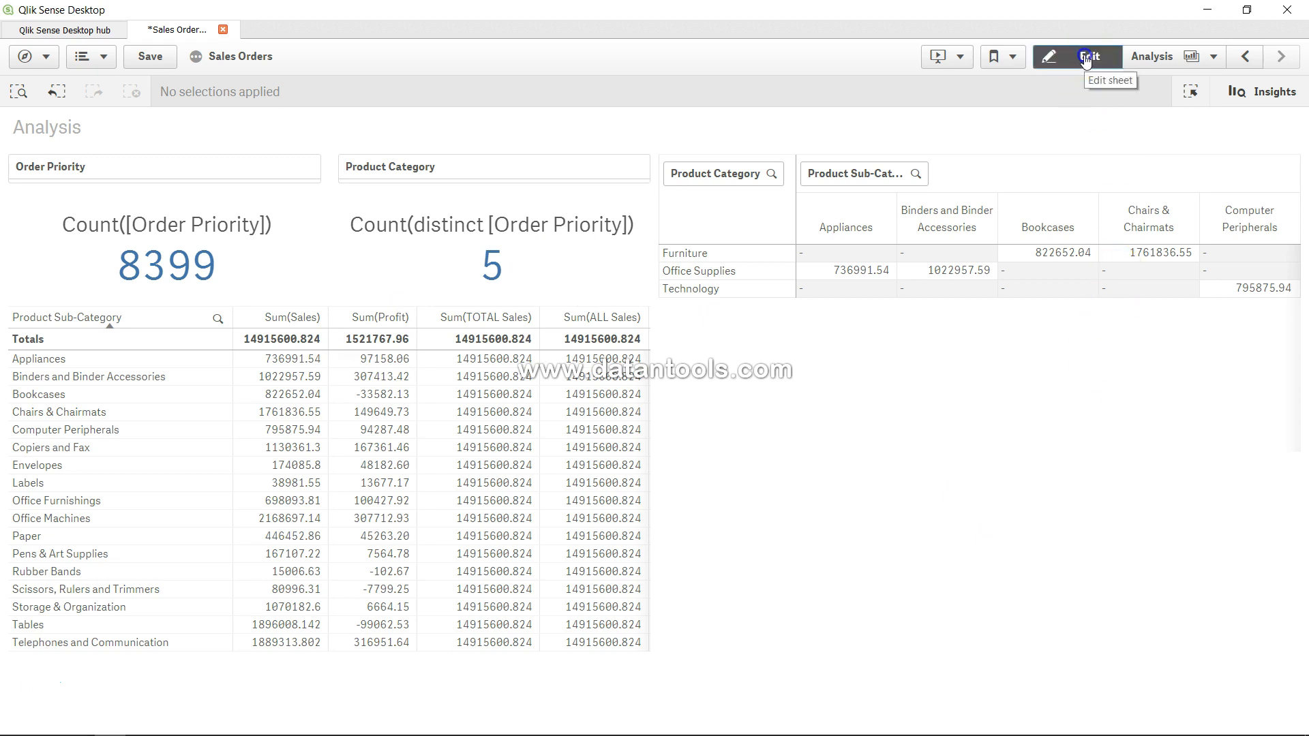
{"action": "left_click", "coordinate": [822, 608]}
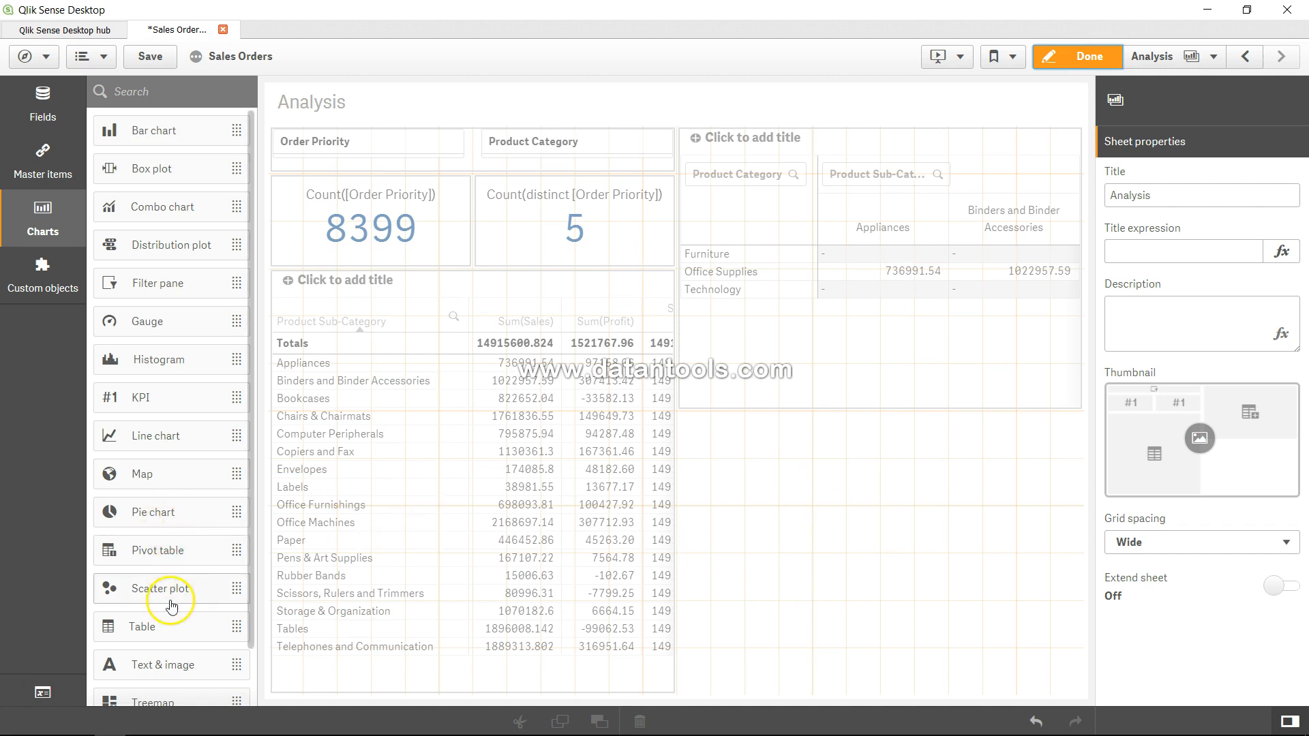
{"action": "left_click_drag", "start_coordinate": [170, 631], "coordinate": [878, 499]}
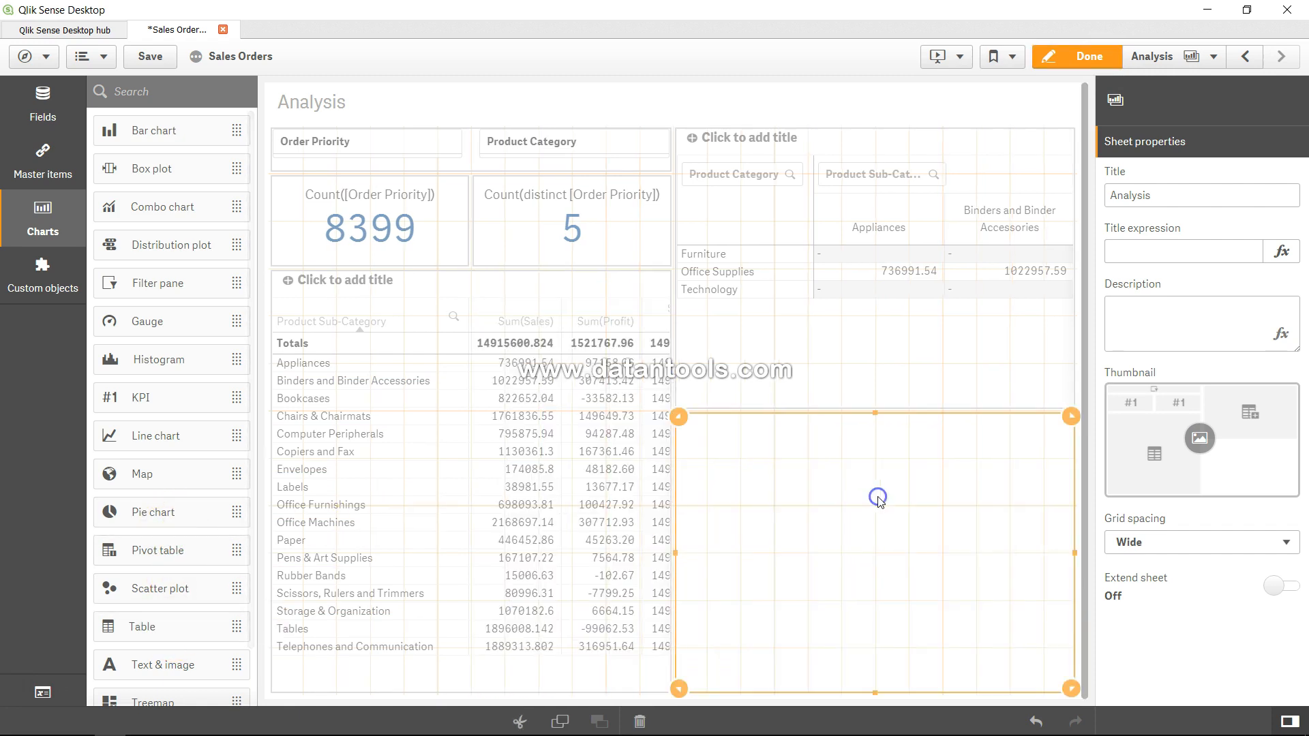
Step: Add a dimension to the new table with the expression Class(Sales, 100)
{"action": "left_click", "coordinate": [898, 564]}
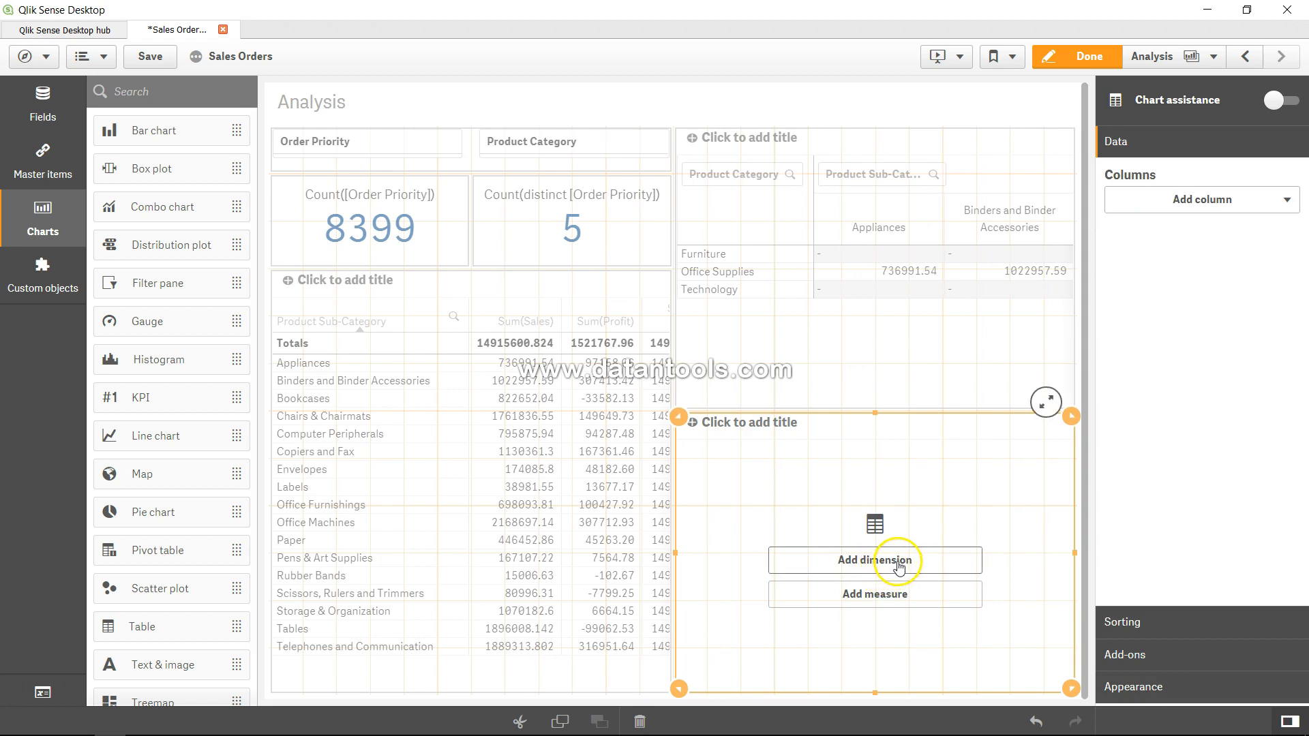
{"action": "left_click", "coordinate": [898, 565]}
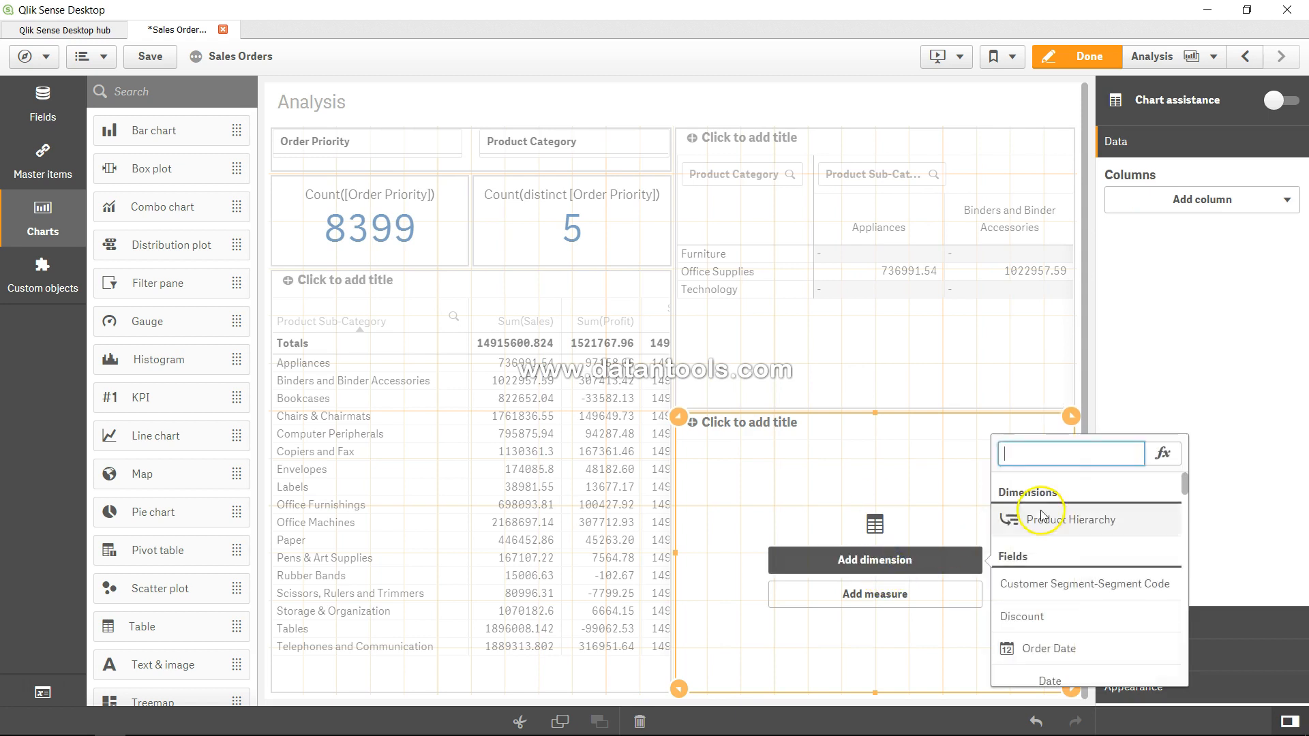
{"action": "left_click", "coordinate": [1164, 458]}
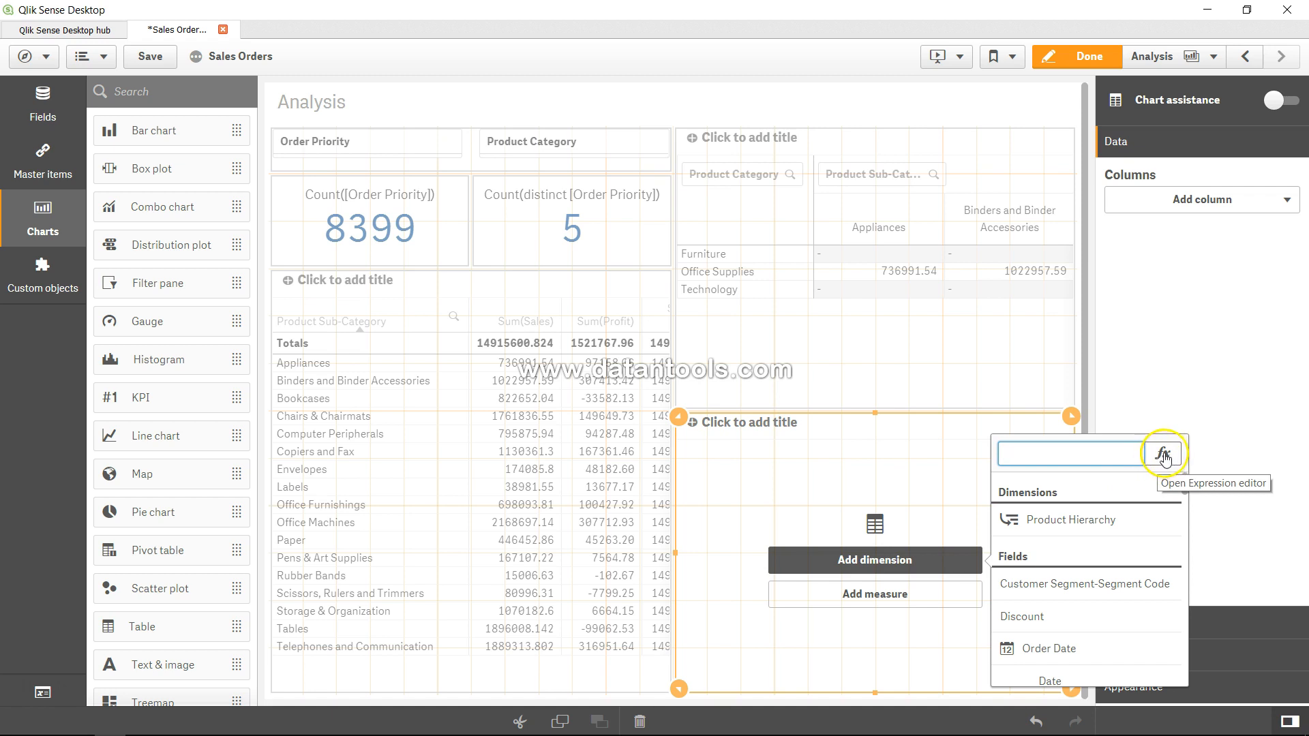
{"action": "left_click", "coordinate": [515, 277]}
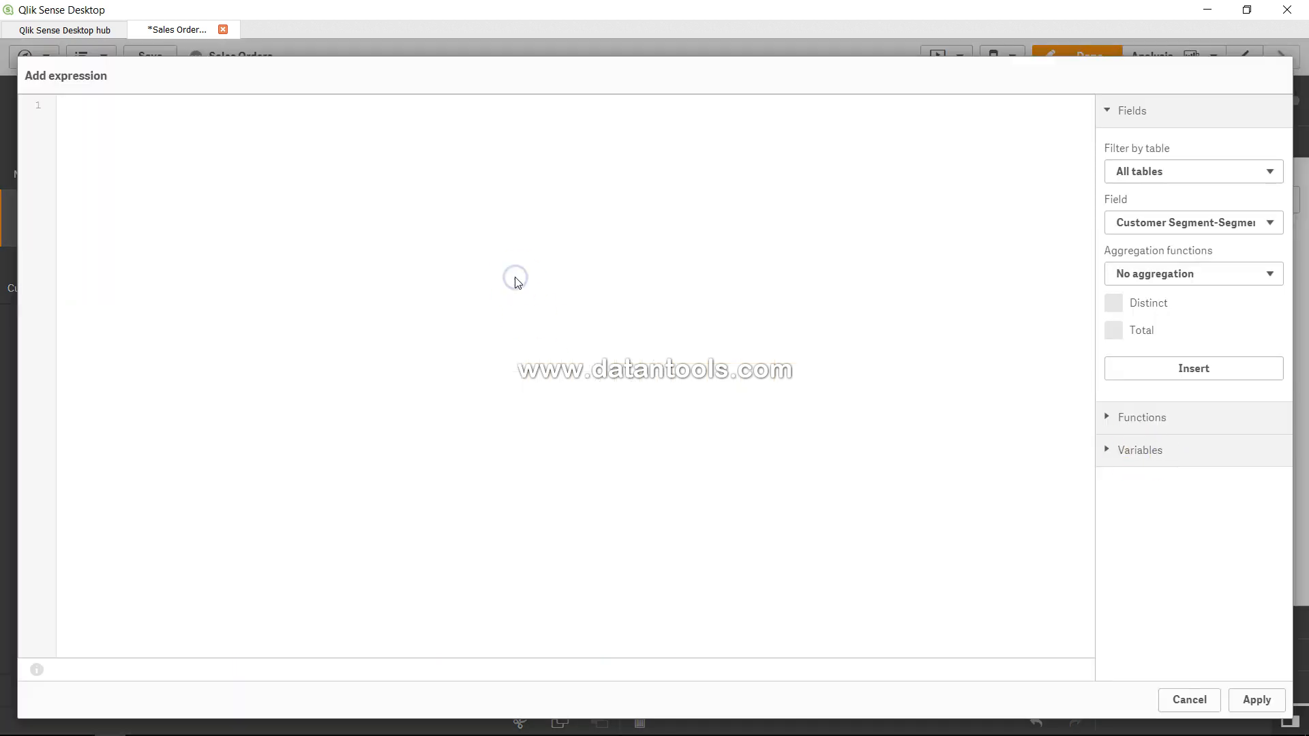
{"action": "type", "text": "Class("}
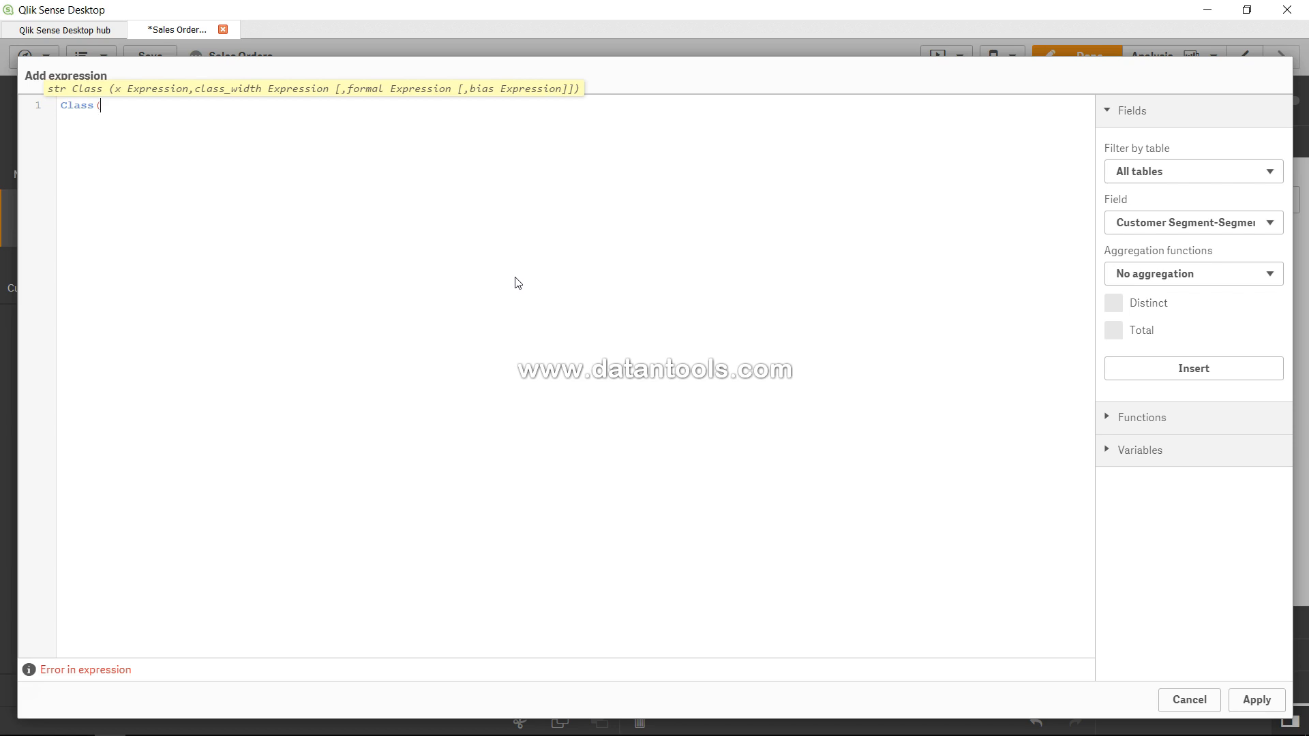
{"action": "type", "text": "Sales"}
{"action": "type", "text": ", 100"}
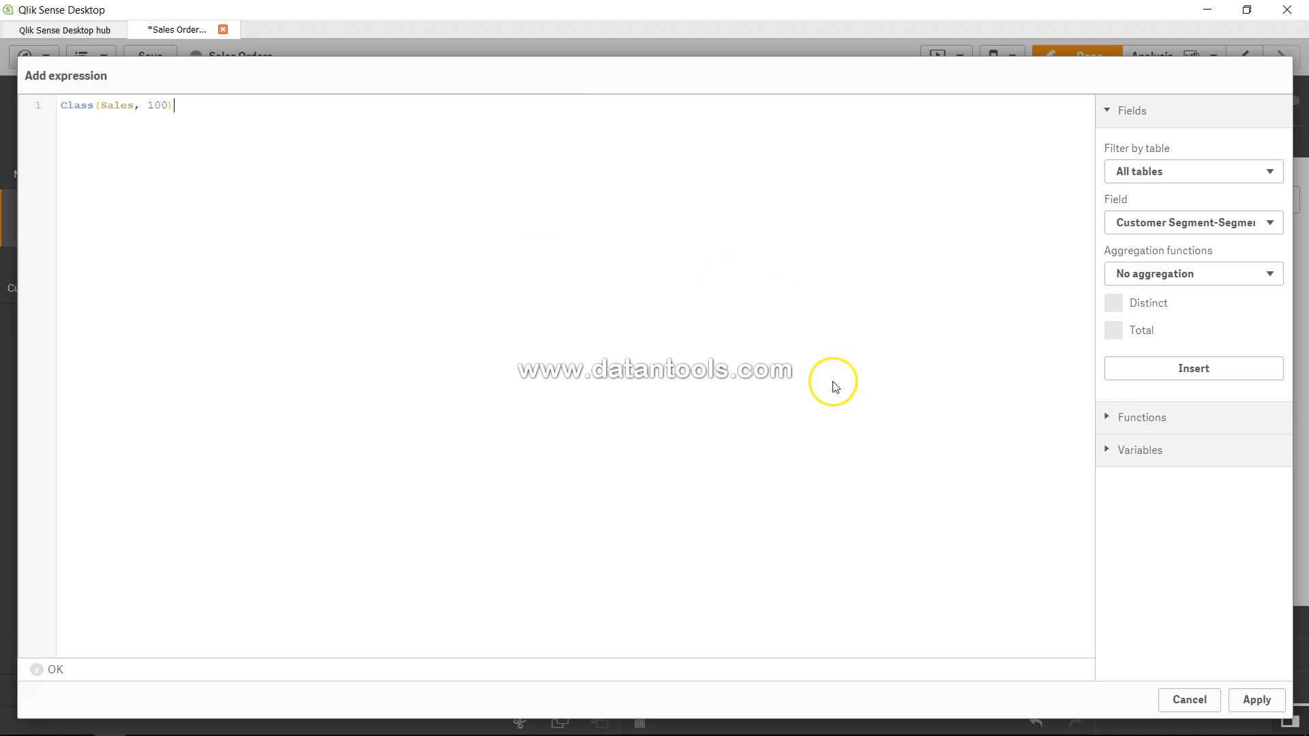
{"action": "left_click", "coordinate": [1255, 711]}
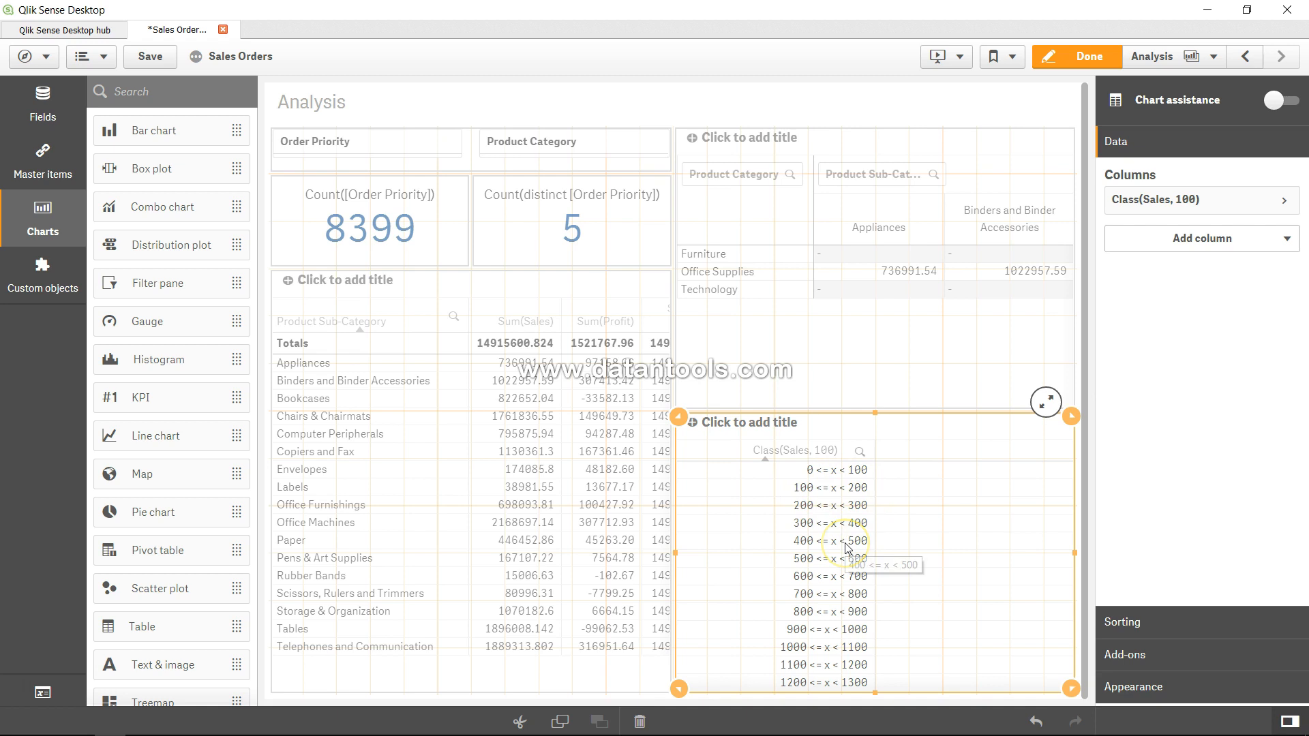
{"action": "left_click", "coordinate": [1227, 241]}
{"action": "left_click", "coordinate": [1212, 278]}
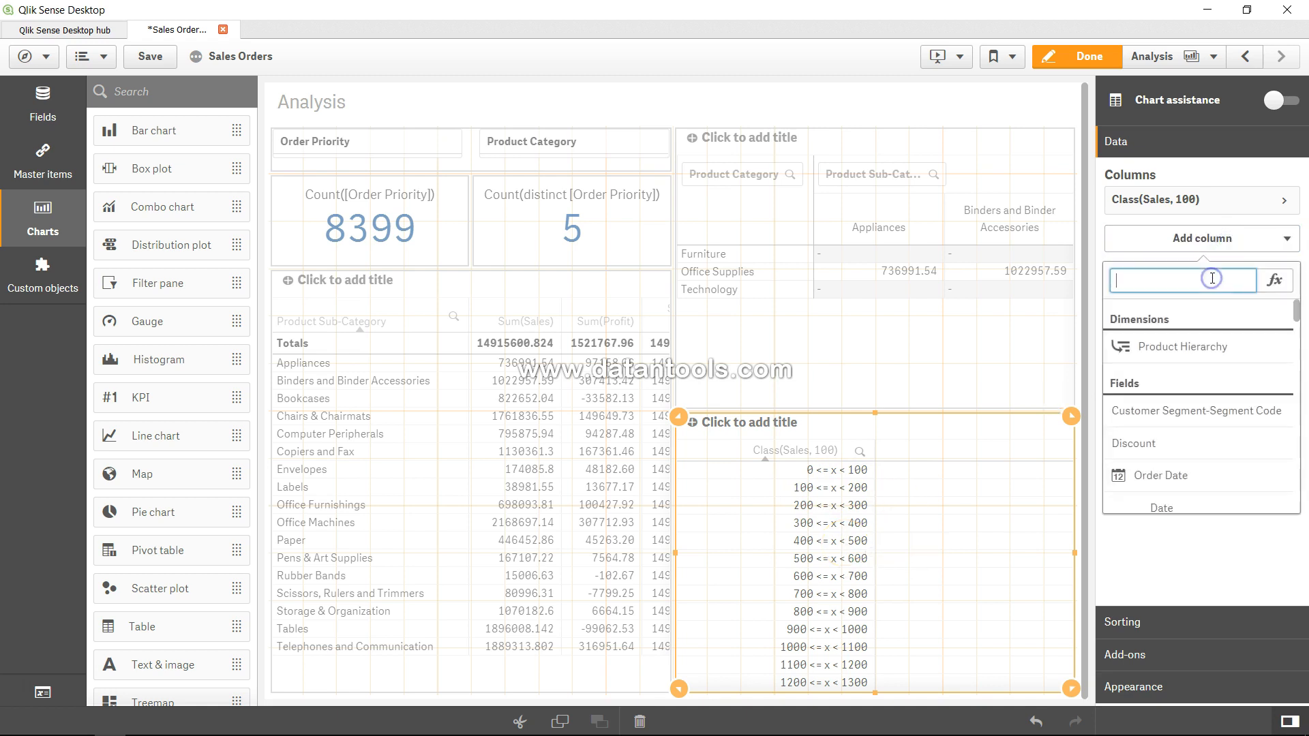
{"action": "key", "text": "Escape"}
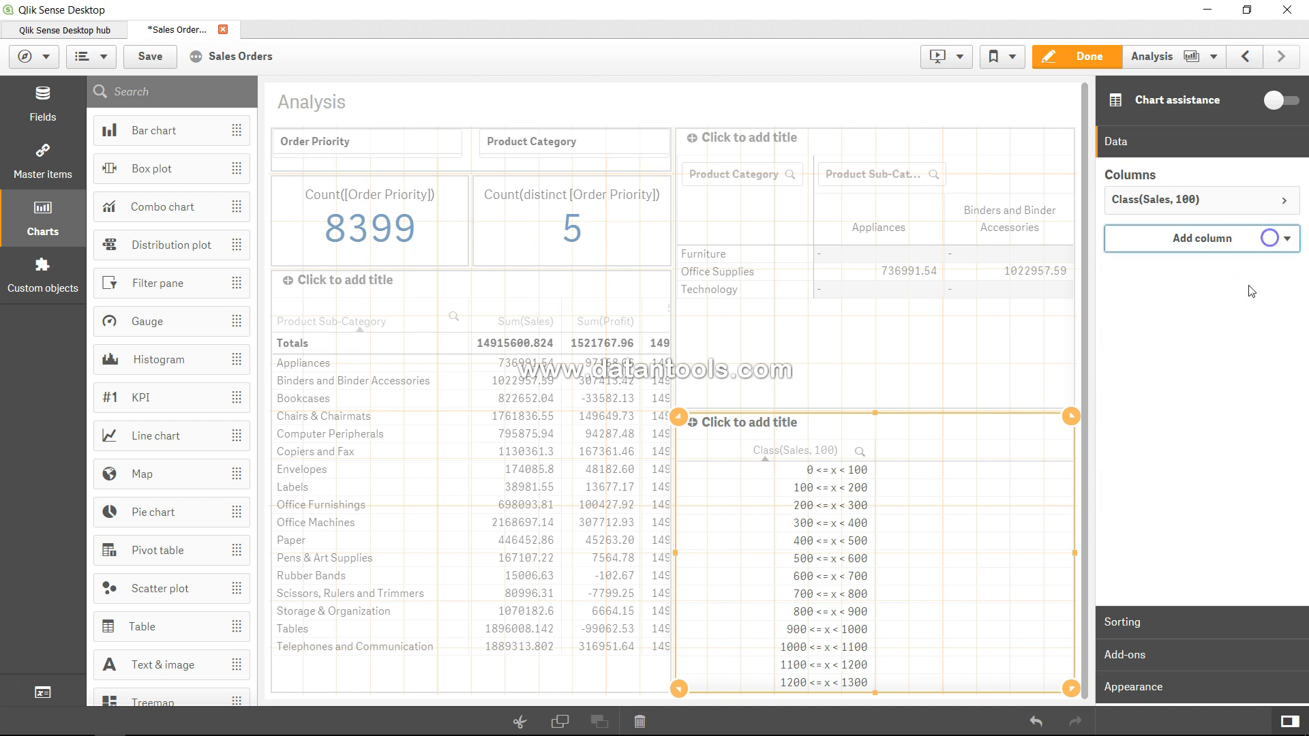
Step: Add a measure column with the expression Sum(Sales) to the new table
{"action": "left_click", "coordinate": [1247, 250]}
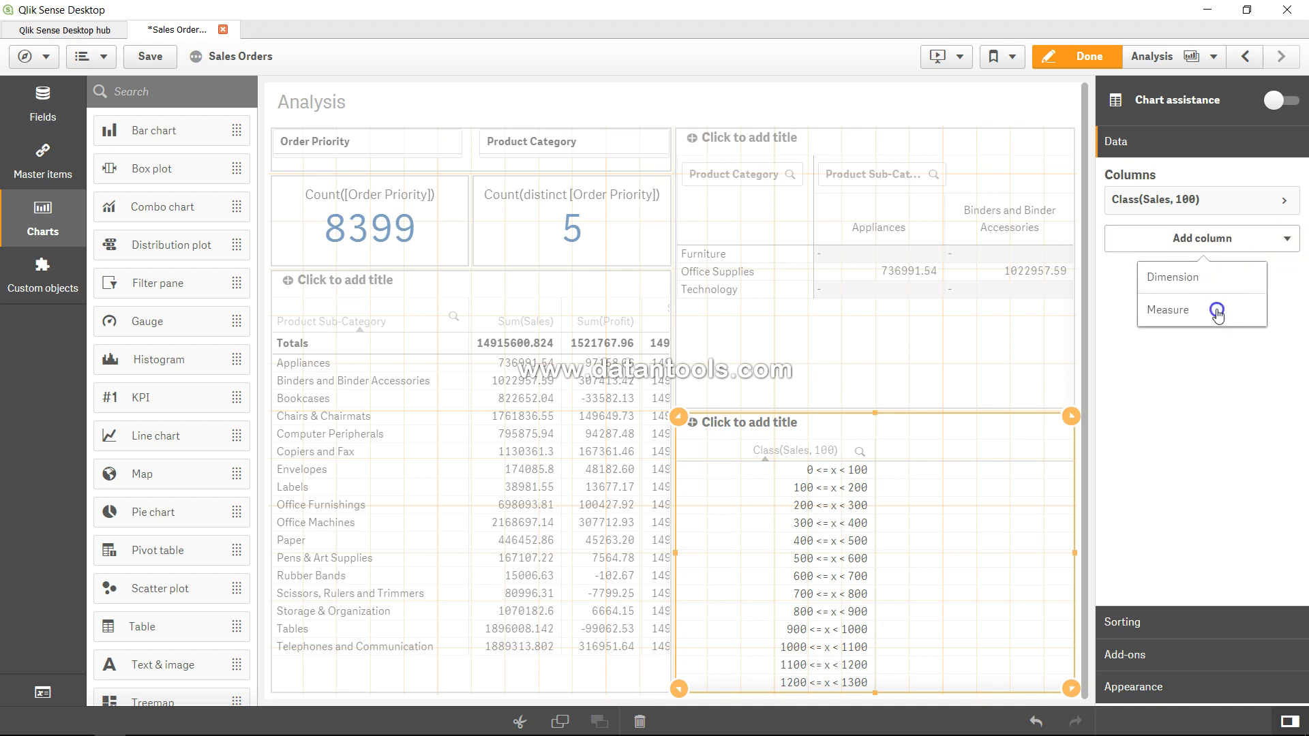
{"action": "left_click", "coordinate": [1216, 307]}
{"action": "type", "text": "Sum(sale"}
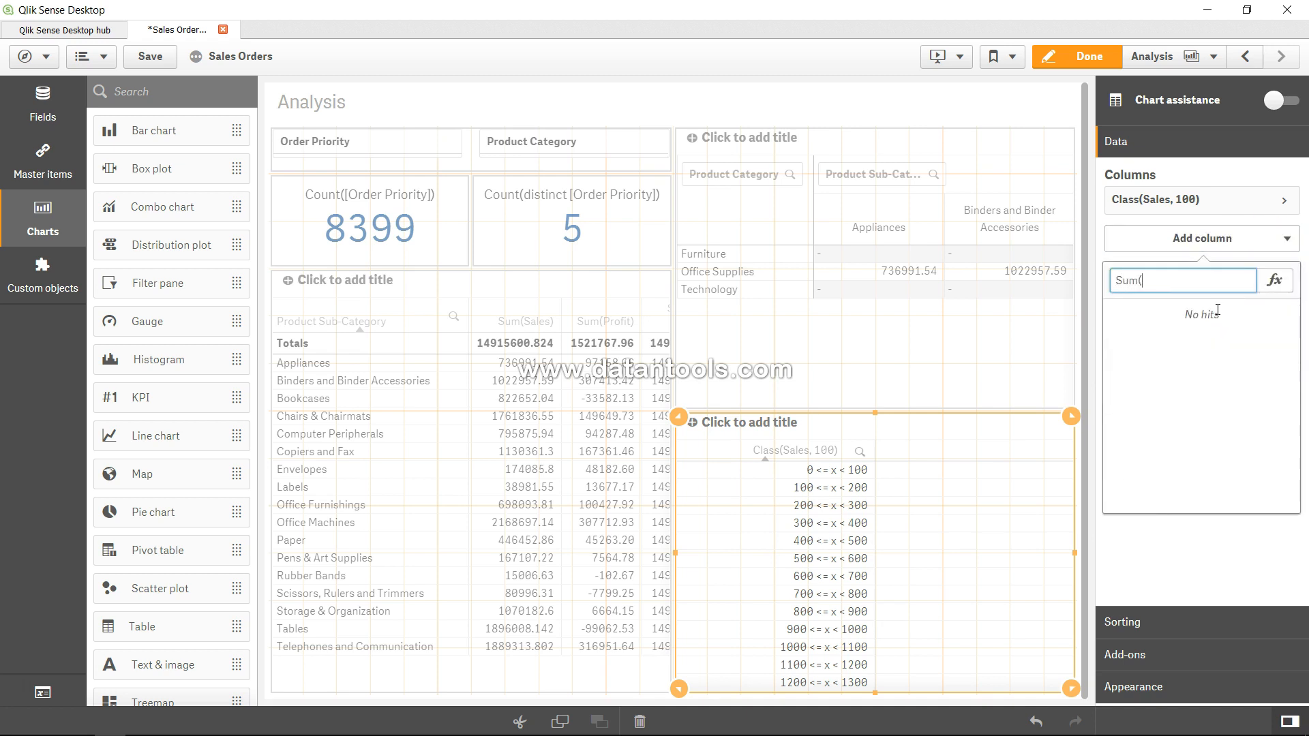
{"action": "key", "text": "BackSpace"}
{"action": "key", "text": "BackSpace"}
{"action": "key", "text": "BackSpace"}
{"action": "key", "text": "BackSpace"}
{"action": "type", "text": "Sales)"}
{"action": "key", "text": "Return"}
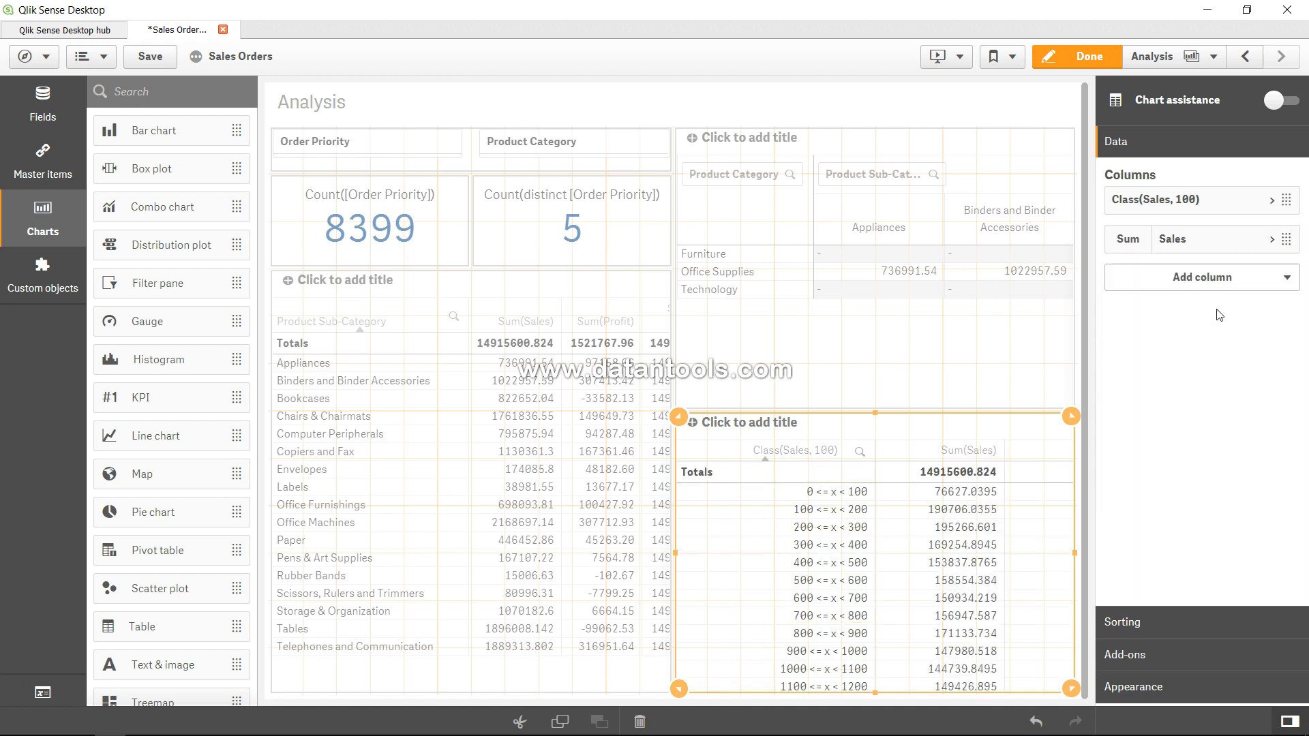
Step: Add a second measure column, Count(Sales), to the new table and finish editing the sheet
{"action": "left_click", "coordinate": [1200, 277]}
{"action": "left_click", "coordinate": [1187, 349]}
{"action": "type", "text": "Sum"}
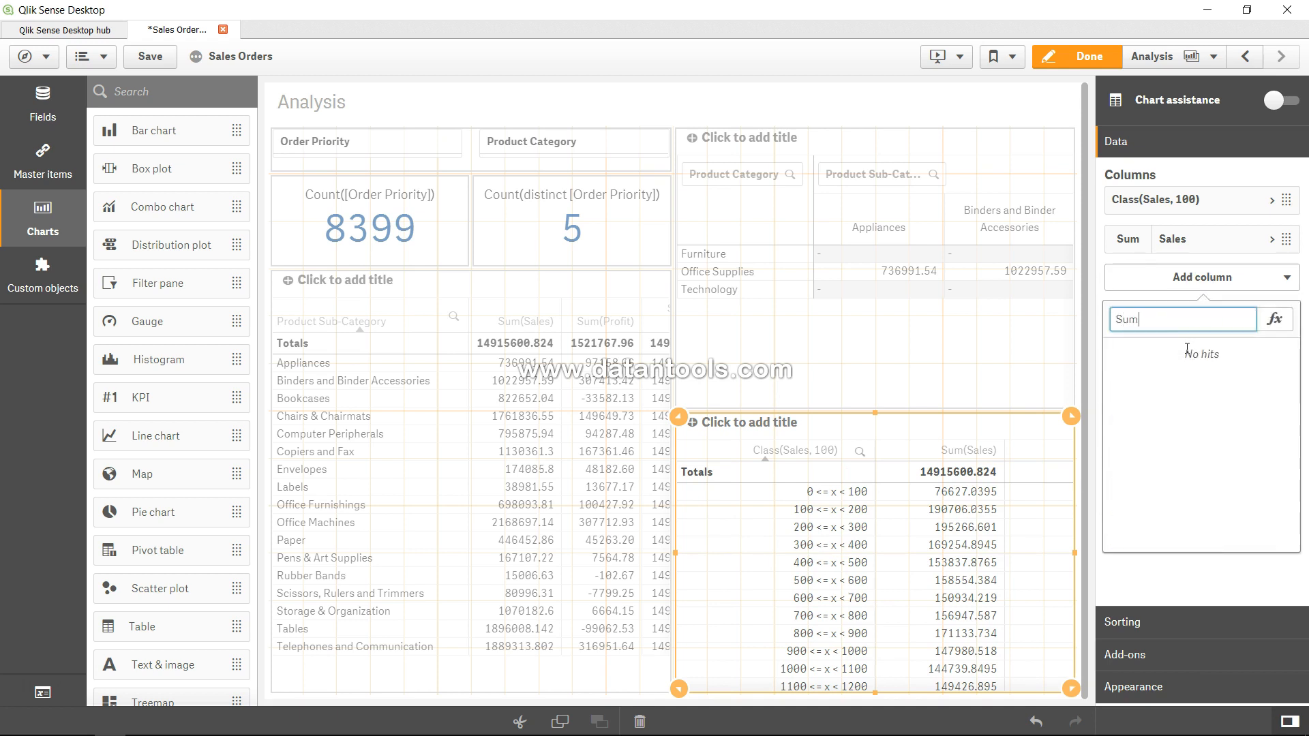
{"action": "key", "text": "BackSpace"}
{"action": "key", "text": "BackSpace"}
{"action": "key", "text": "BackSpace"}
{"action": "type", "text": "Count(Sales)"}
{"action": "key", "text": "Return"}
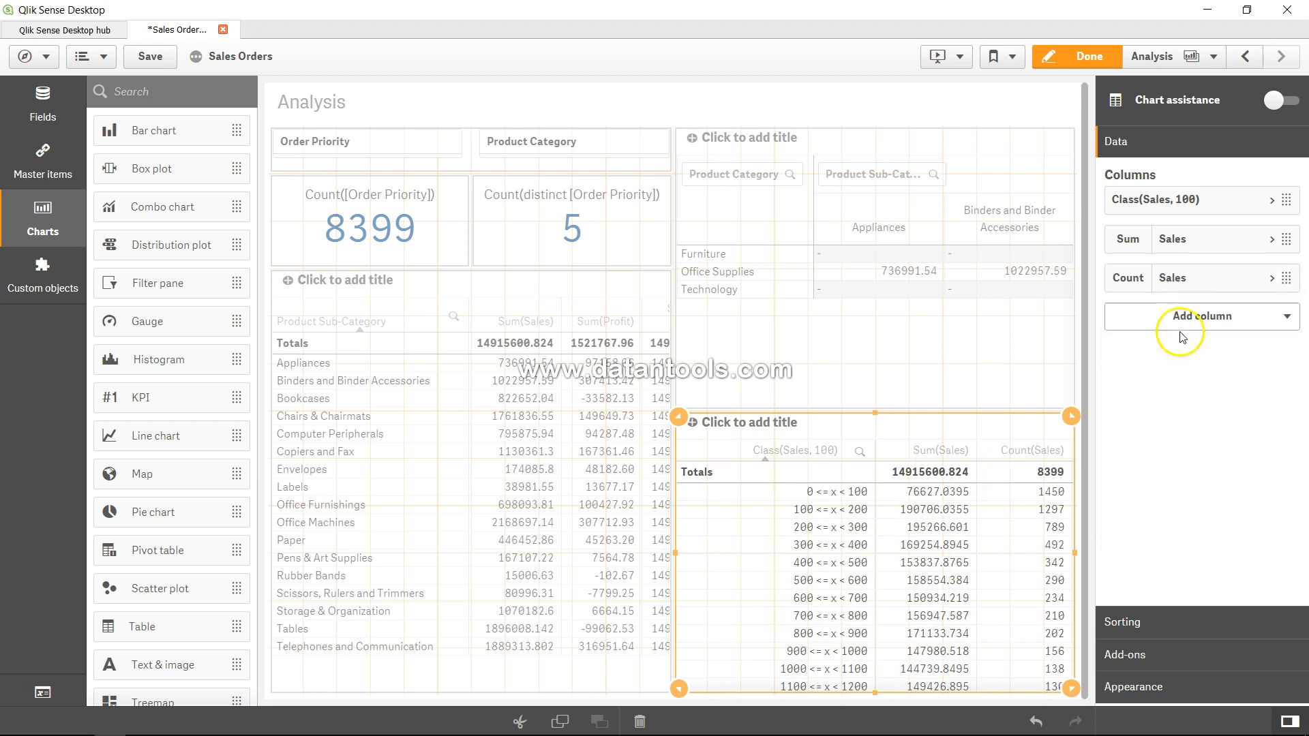
{"action": "left_click", "coordinate": [1082, 59]}
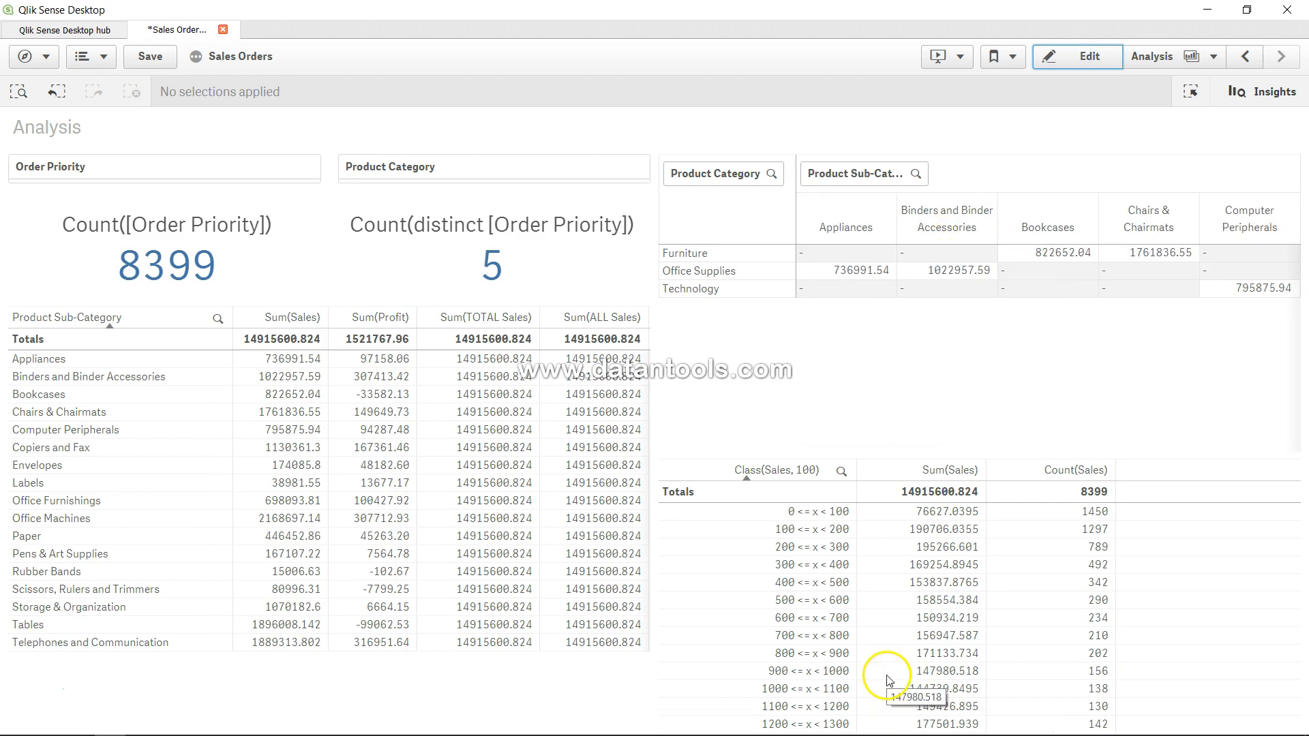